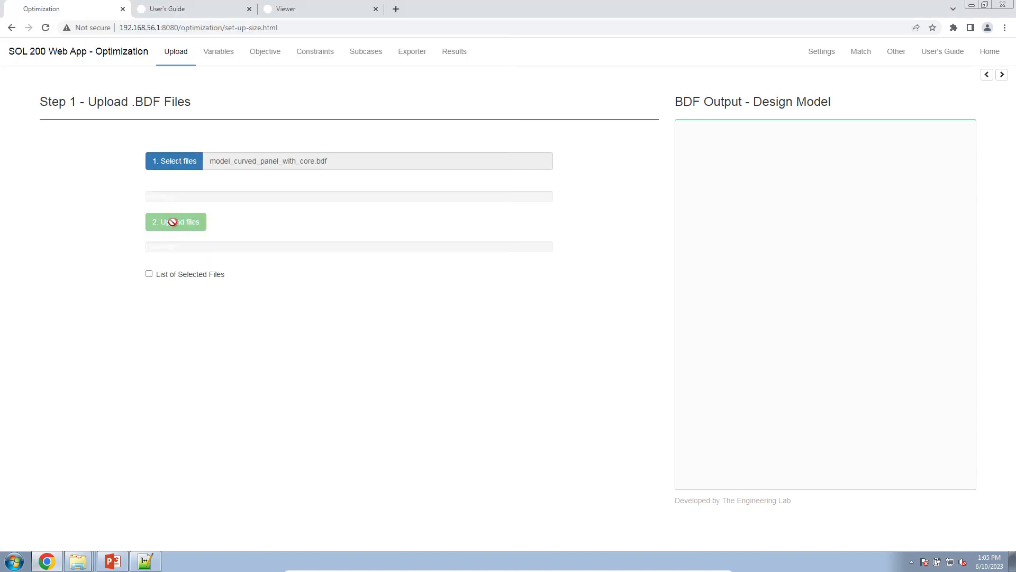
Step: Upload model_curved_panel_with_core.bdf and show 20 rows of design properties for review
left_click(172, 222)
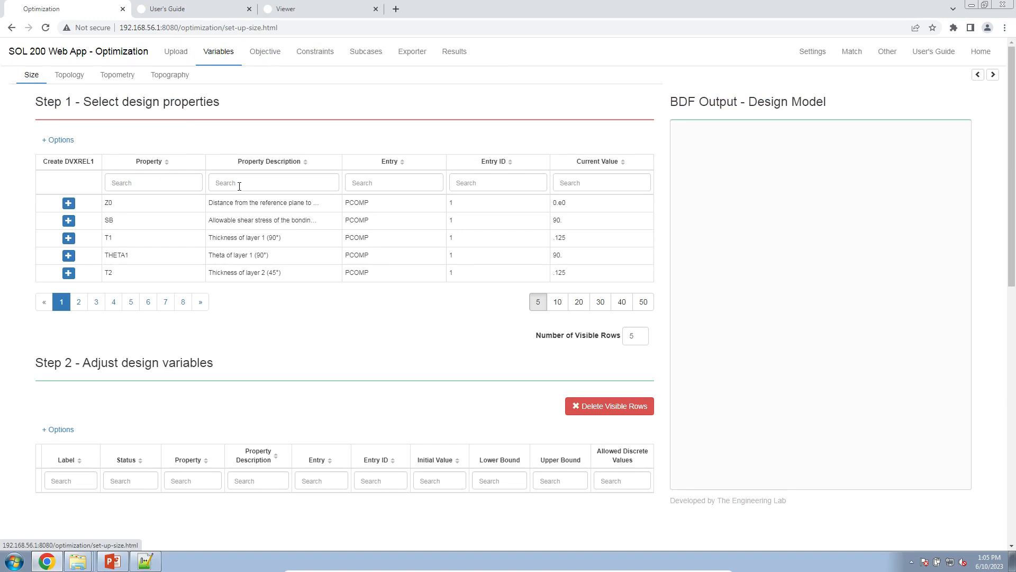
left_click(557, 300)
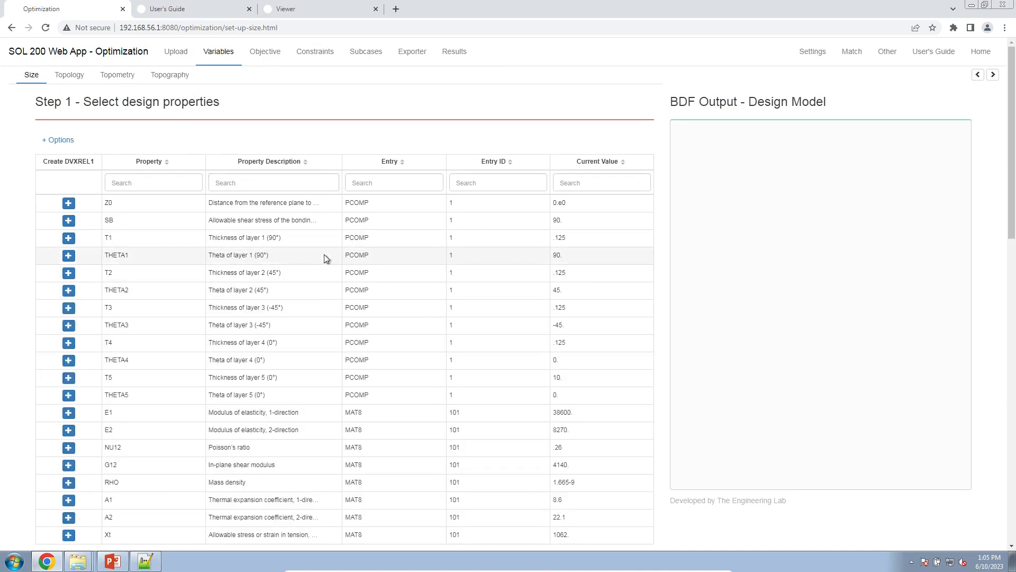
scroll(323, 258, "down", 5)
scroll(315, 232, "up", 5)
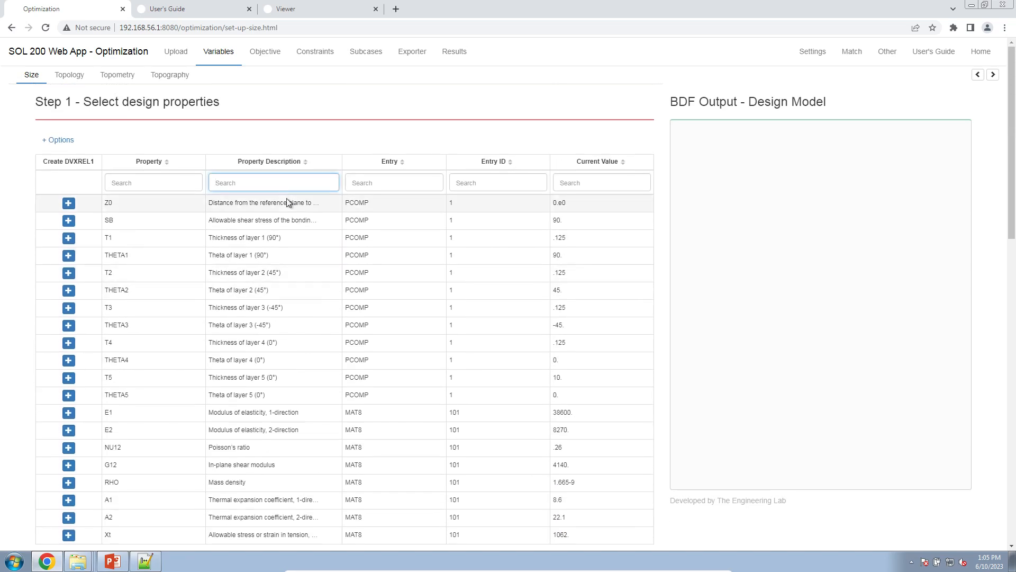
Step: Filter the property descriptions by "thic" and create a design variable for T5, the layer 5 thickness
type("thic")
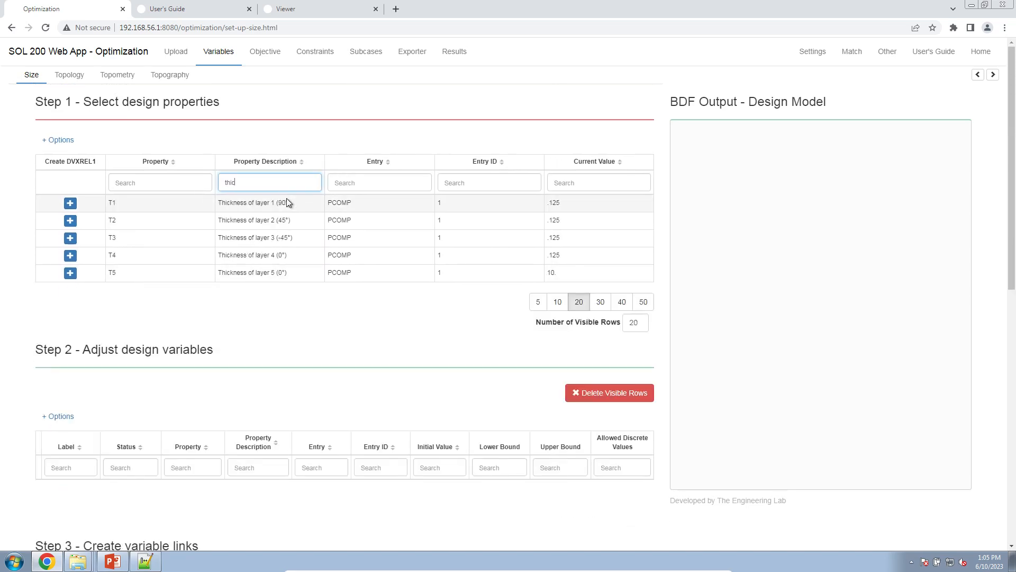
double_click(110, 203)
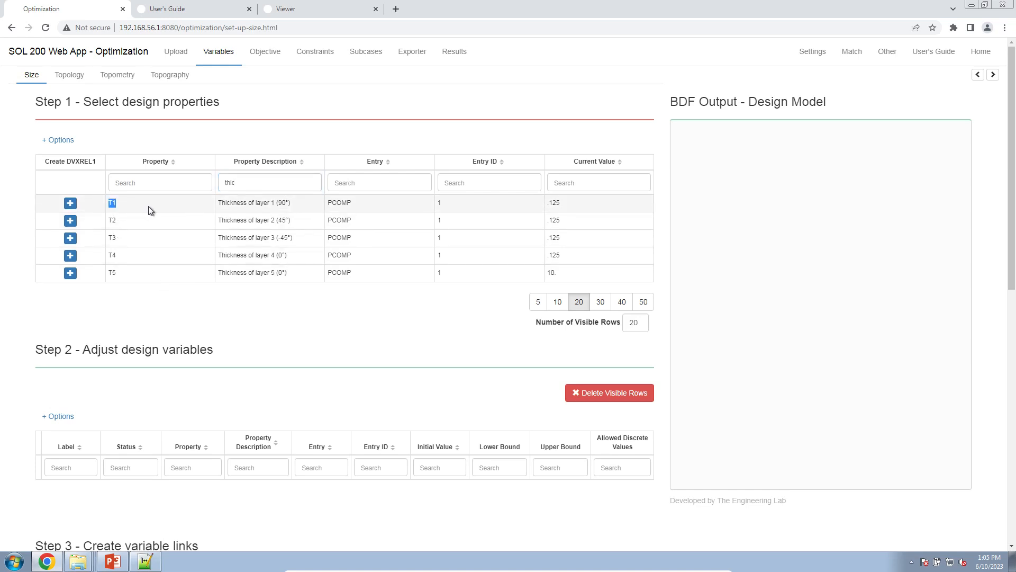
double_click(113, 221)
double_click(121, 239)
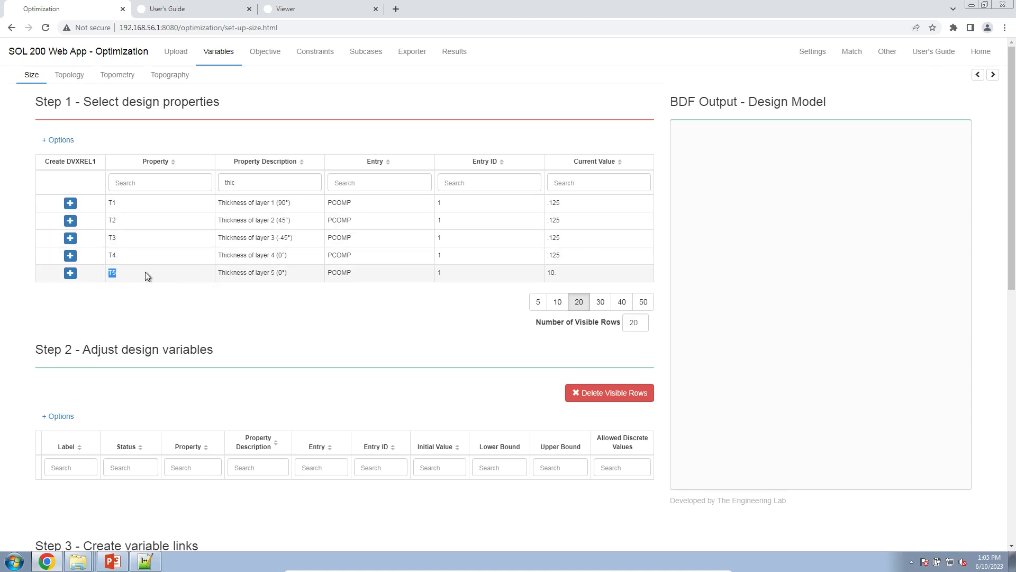
left_click(70, 273)
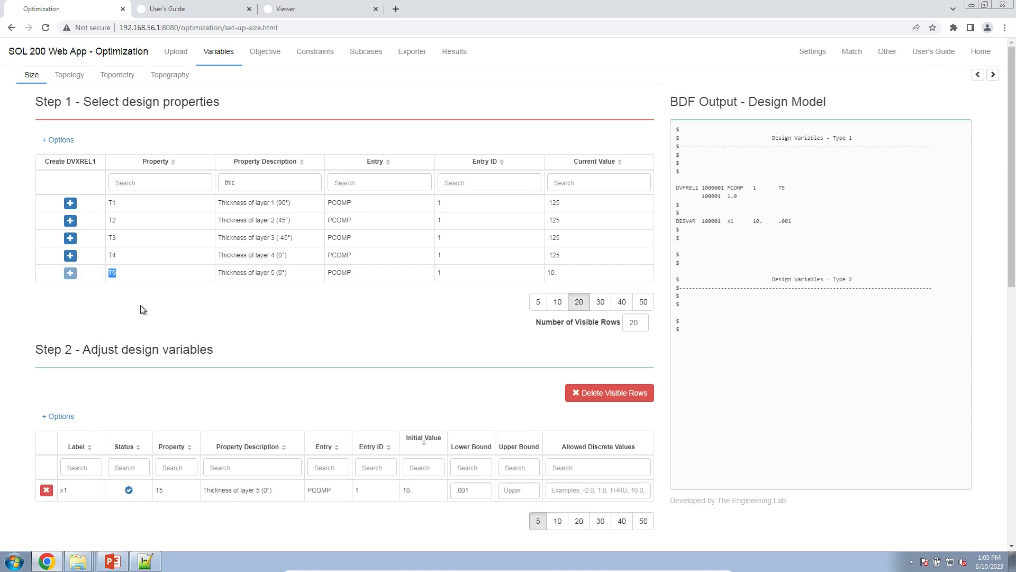
Step: Set design variable x1's lower bound to 3. and upper bound to 25
scroll(158, 320, "down", 1)
scroll(164, 325, "down", 1)
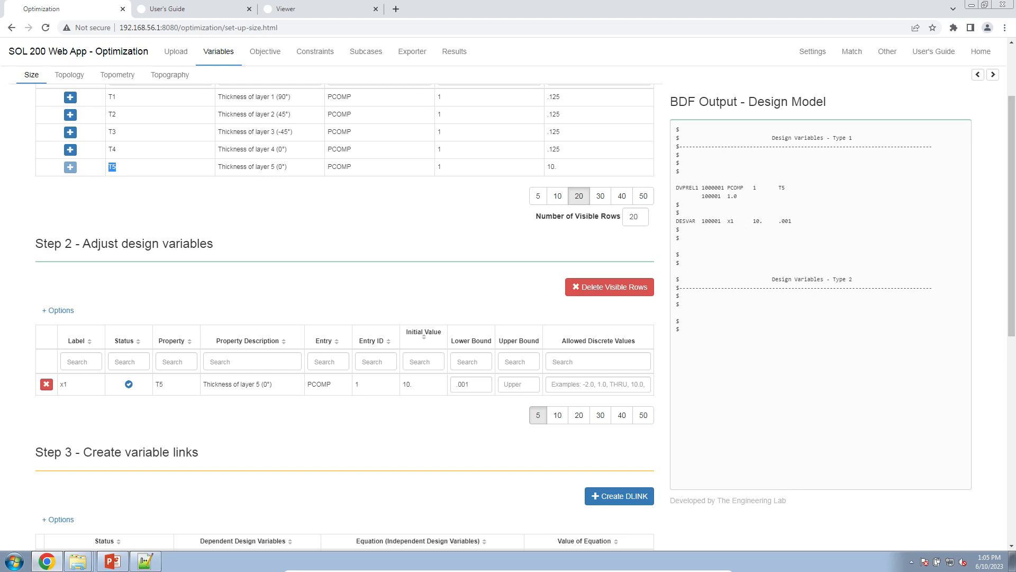
left_click_drag(487, 386, 436, 380)
type("3.")
left_click(519, 382)
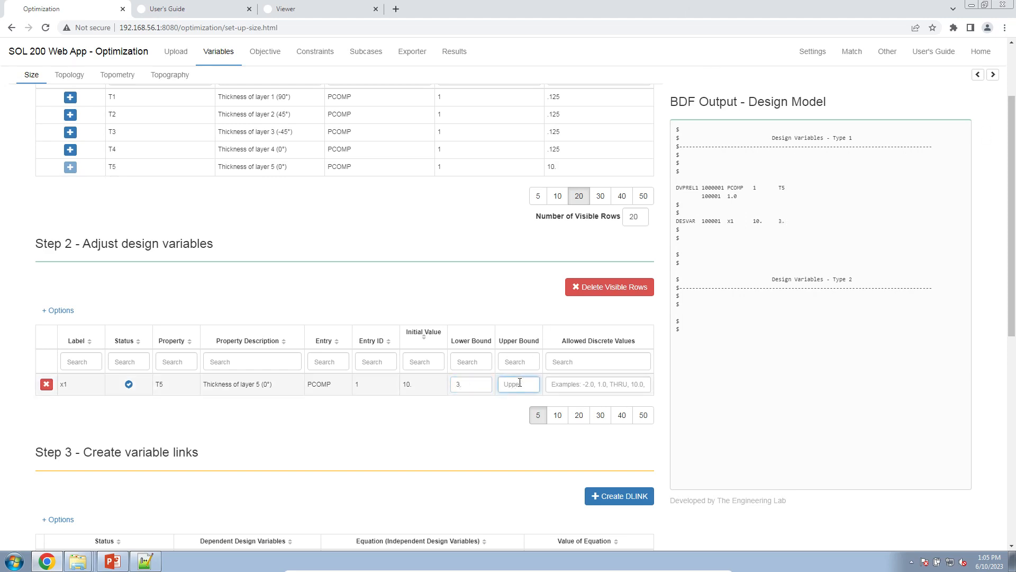
type("25.")
Step: Enter x1's allowed discrete values as 1.0, 2.0, THRU, 30.0, BY, 1.0
left_click(638, 386)
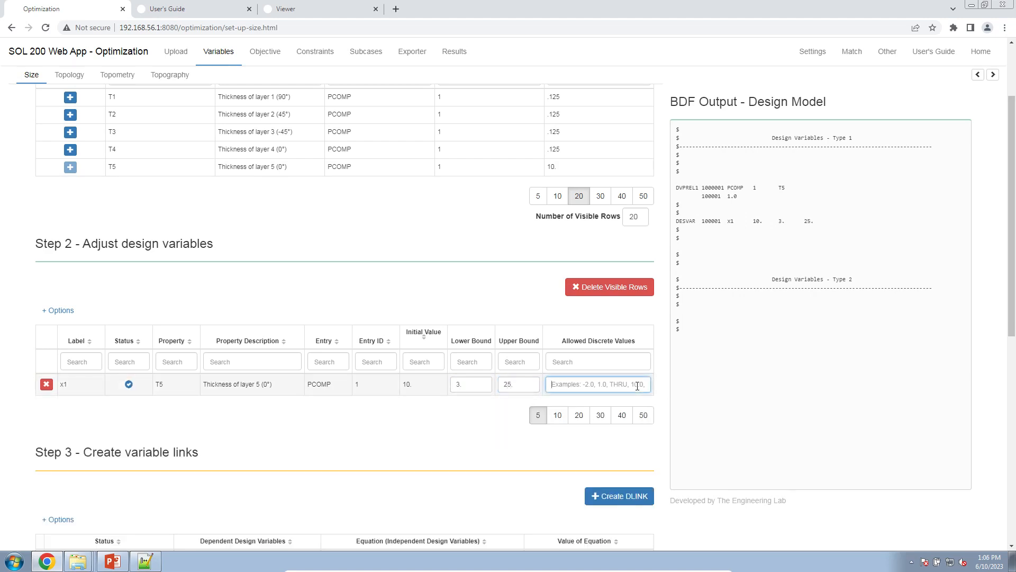
type("1")
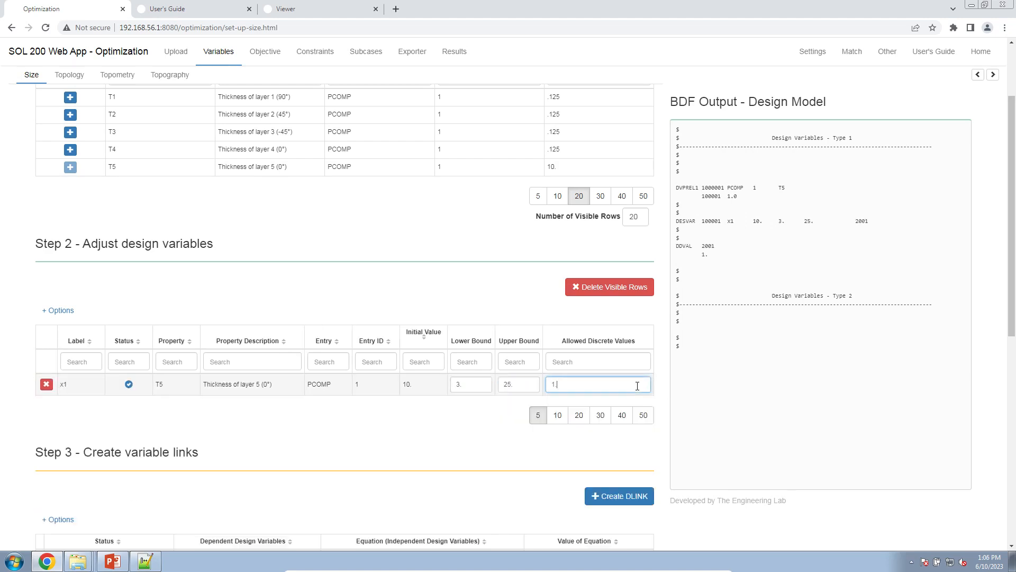
type(".0, 2.0, THRU")
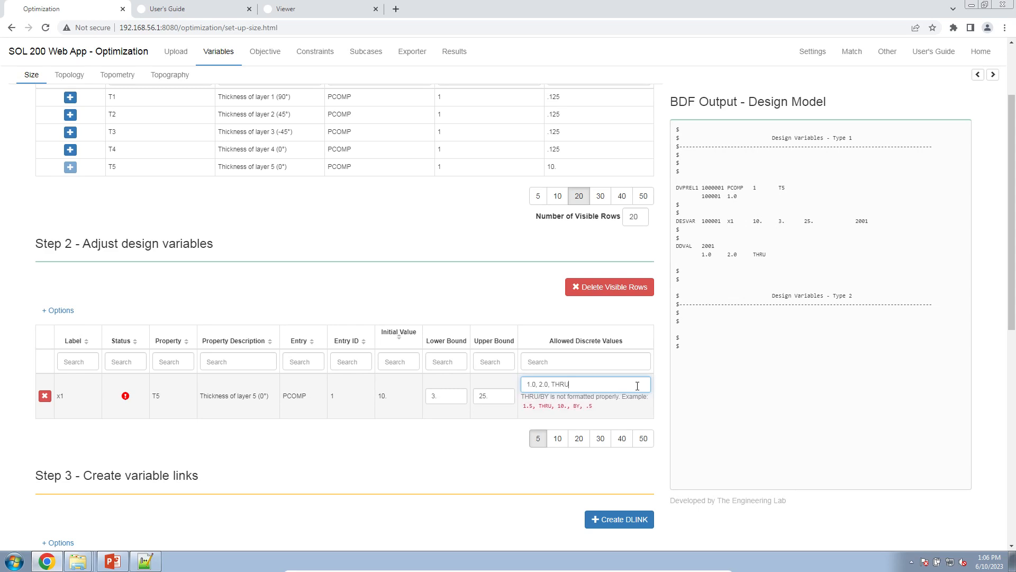
type(", 3")
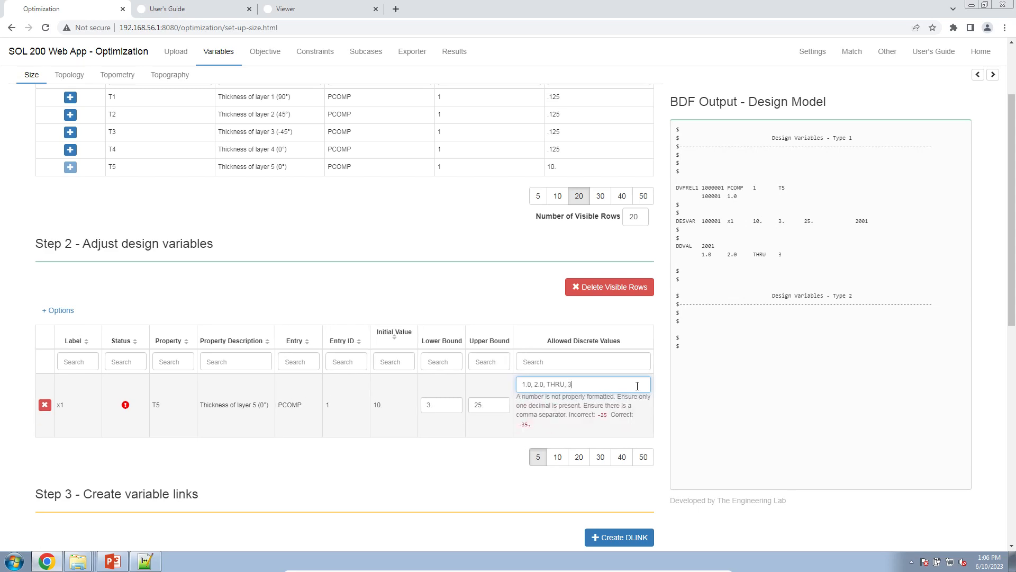
type("0.0, BY, 1")
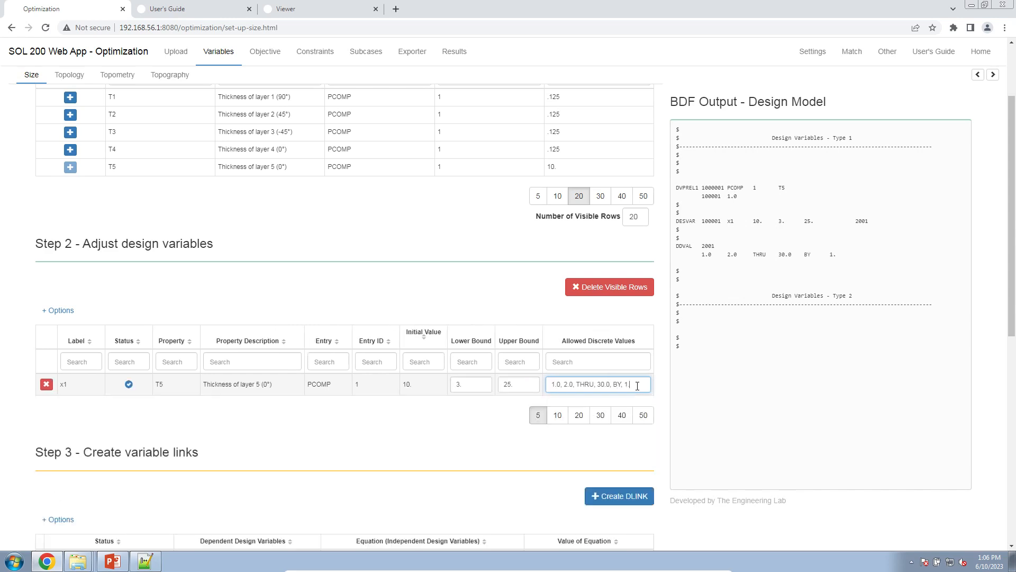
Step: Review the generated design variable entries in the BDF output and x1's initial value, bounds and discrete values
left_click_drag(847, 260, 703, 182)
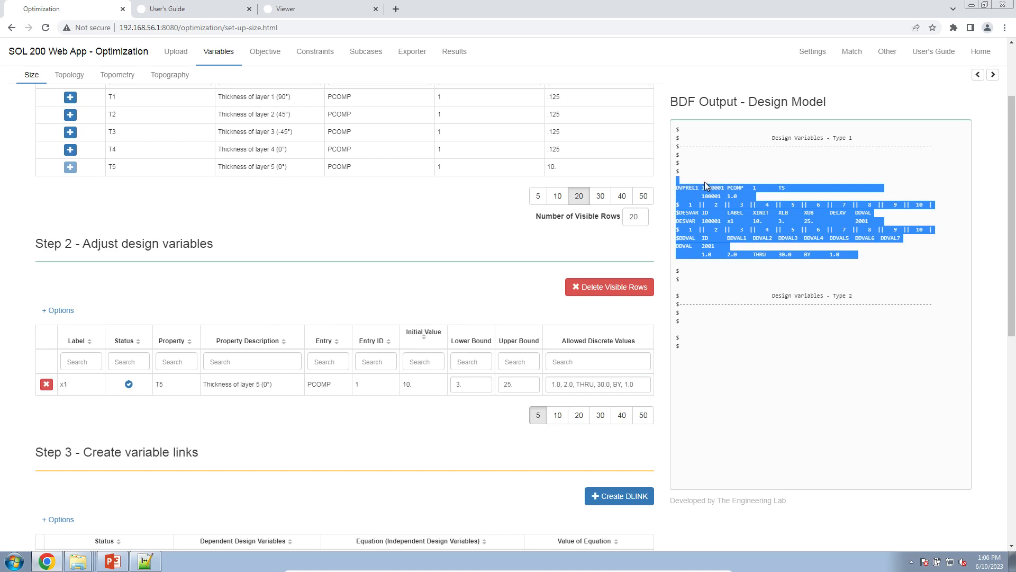
left_click(374, 287)
double_click(408, 384)
left_click(493, 380)
double_click(500, 385)
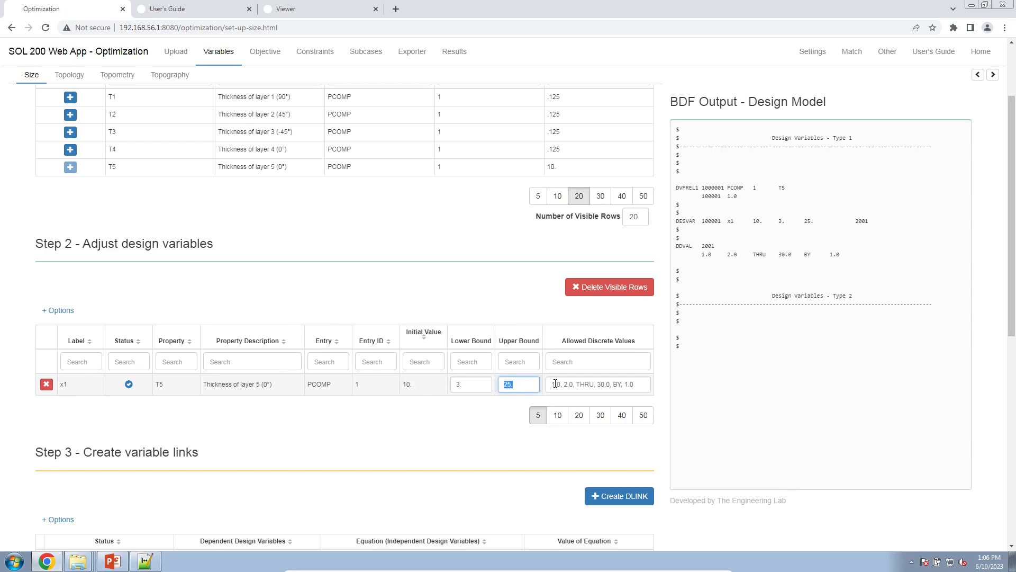
left_click_drag(555, 383, 652, 389)
left_click(680, 382)
Step: Add Weight as the design objective
left_click(266, 49)
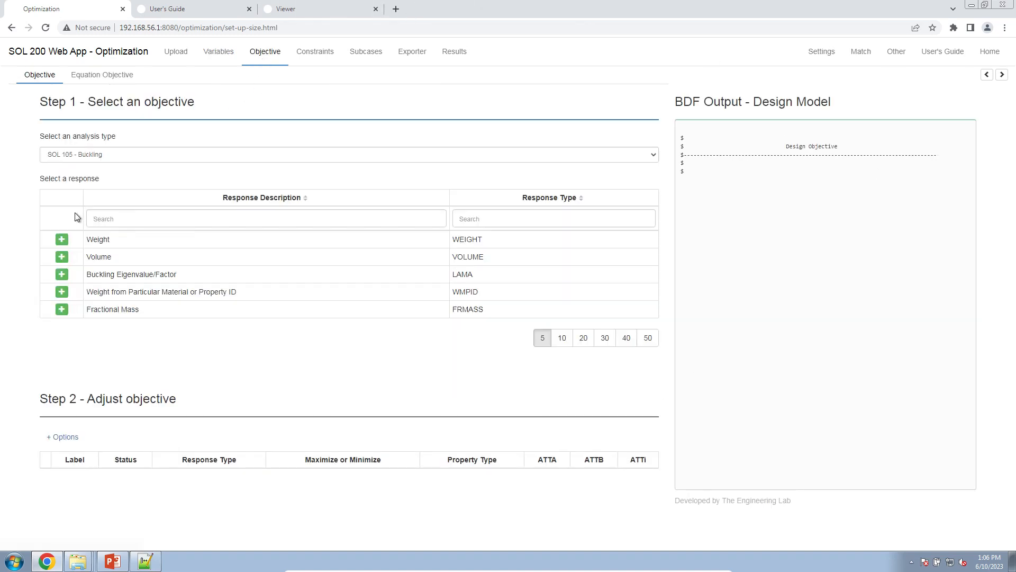
left_click(62, 240)
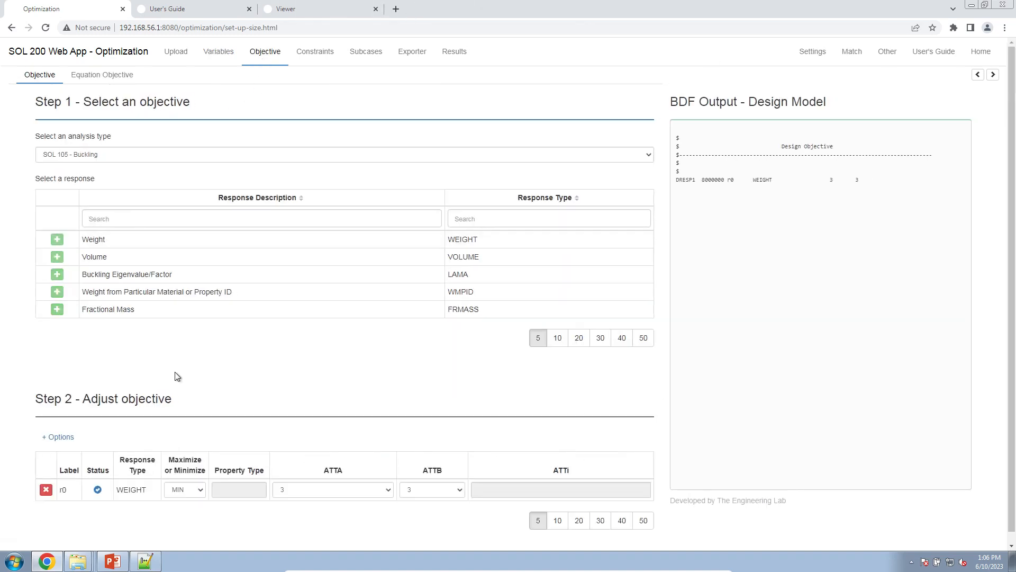
Step: Add a Buckling Eigenvalue/Factor constraint and set its buckling mode number to 1
left_click(325, 52)
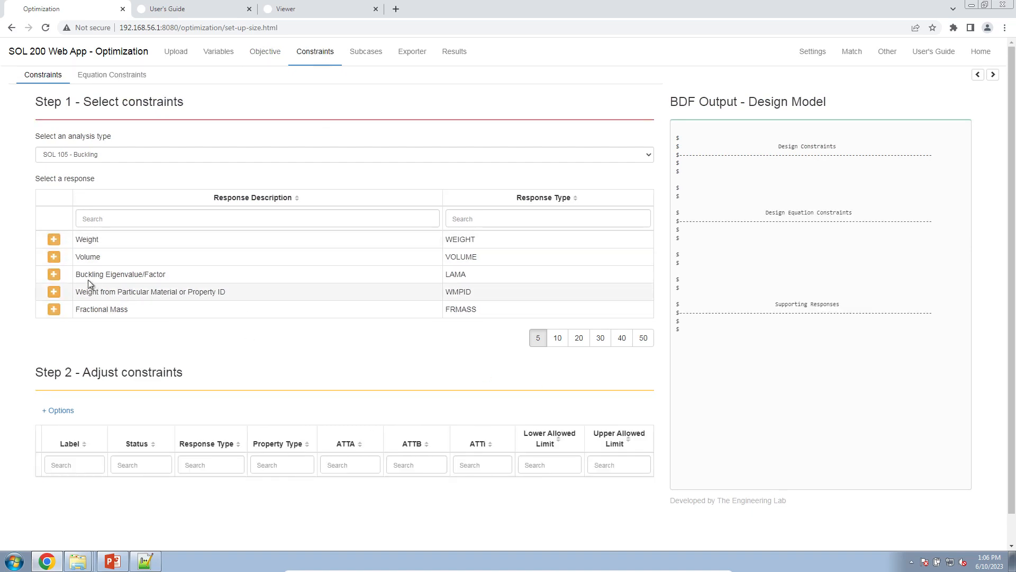
left_click(54, 275)
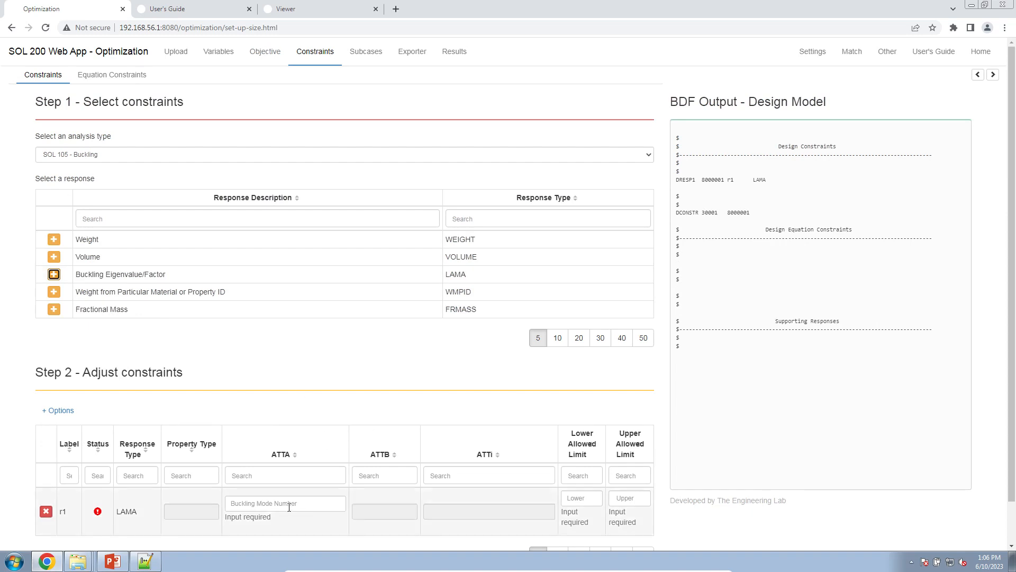
scroll(280, 477, "down", 1)
left_click(279, 457)
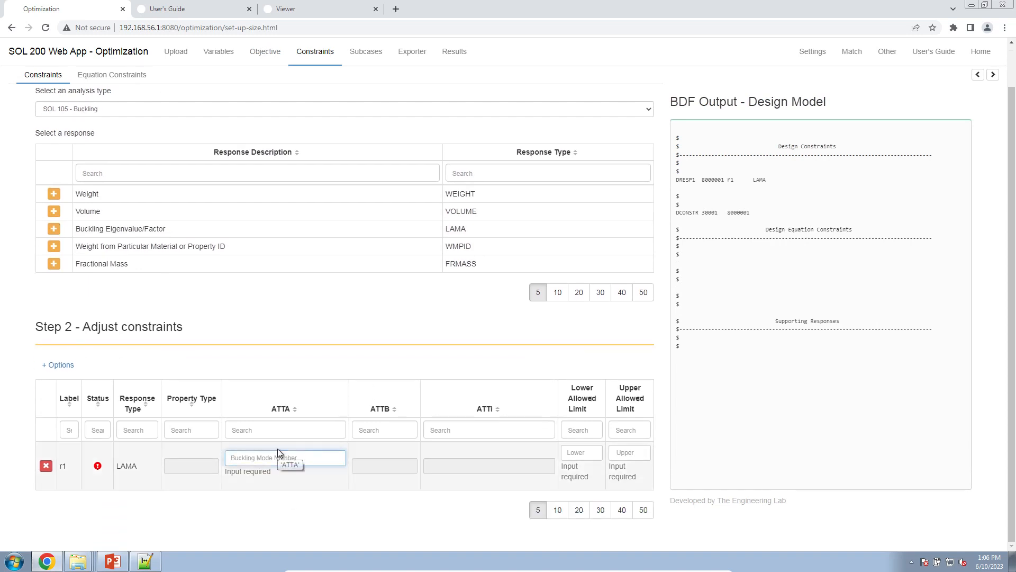
type("1")
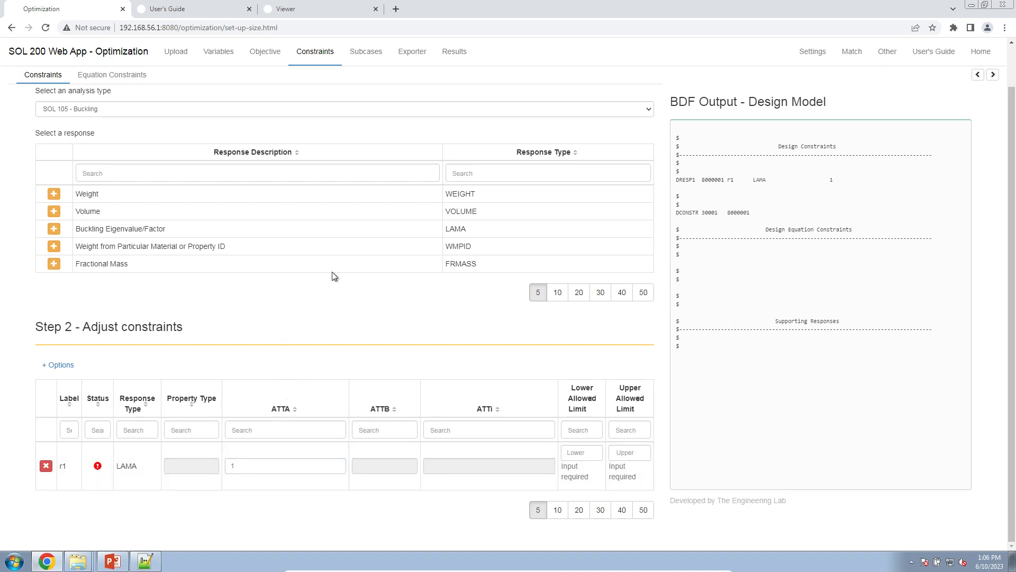
Step: Switch the constraint analysis type to SOL 103 - Normal Modes and add four Frequency constraints
left_click(251, 108)
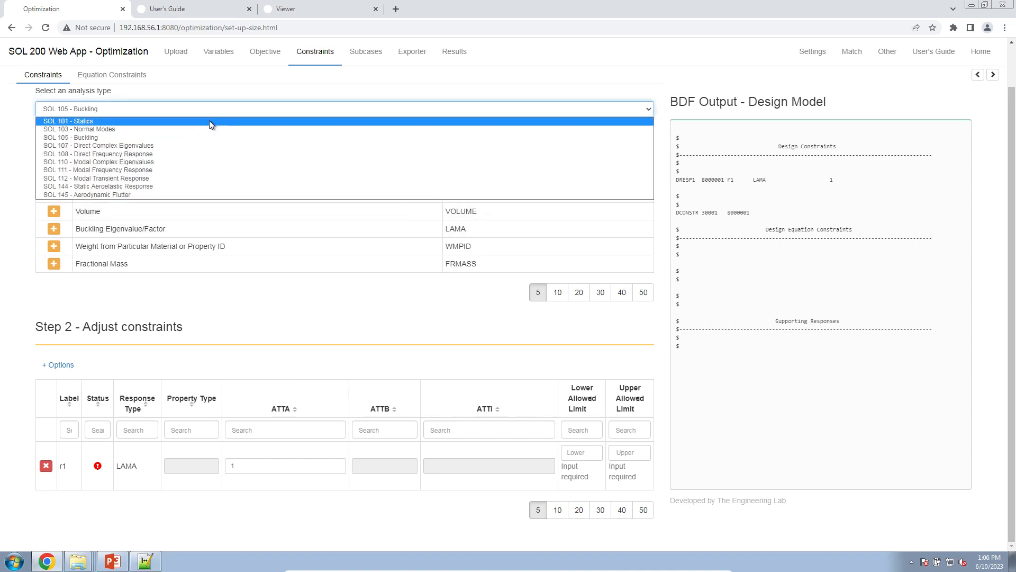
left_click(171, 131)
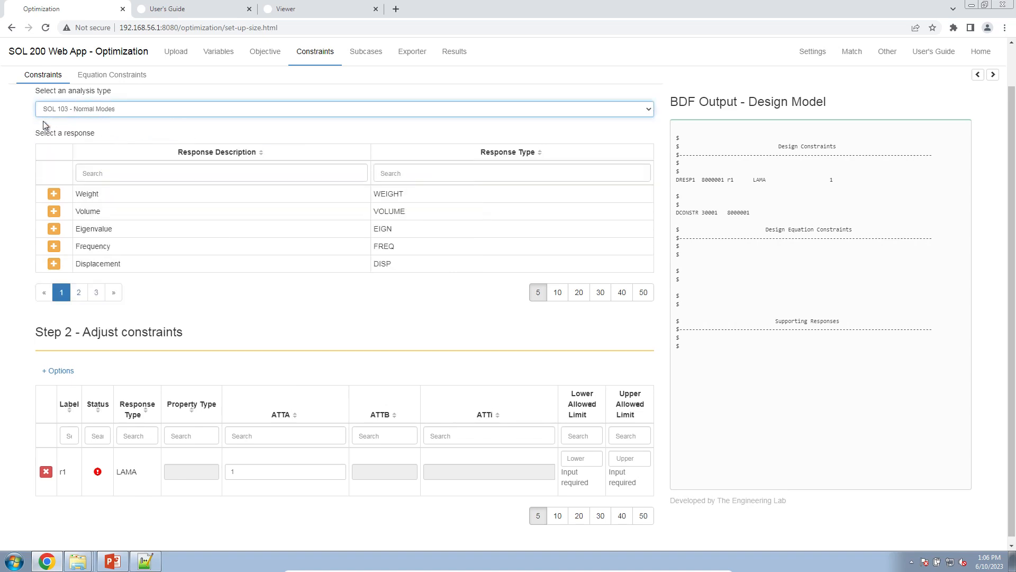
left_click(54, 247)
left_click(54, 247)
left_click(54, 247)
left_click(54, 246)
scroll(289, 336, "down", 4)
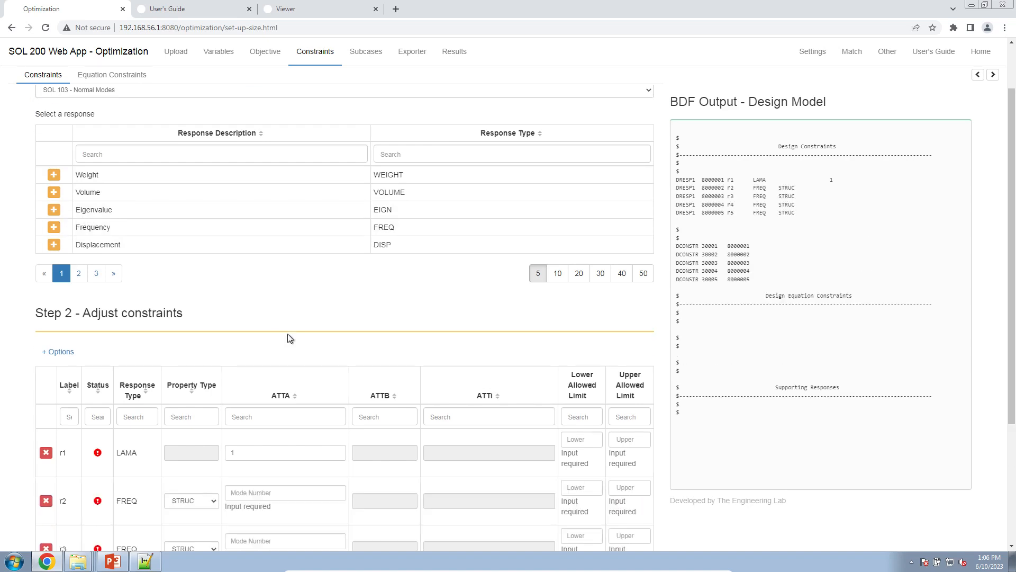
Step: Set the mode numbers of frequency constraints r2, r3, r4 and r5 to 1, 2, 3 and 4
left_click(254, 315)
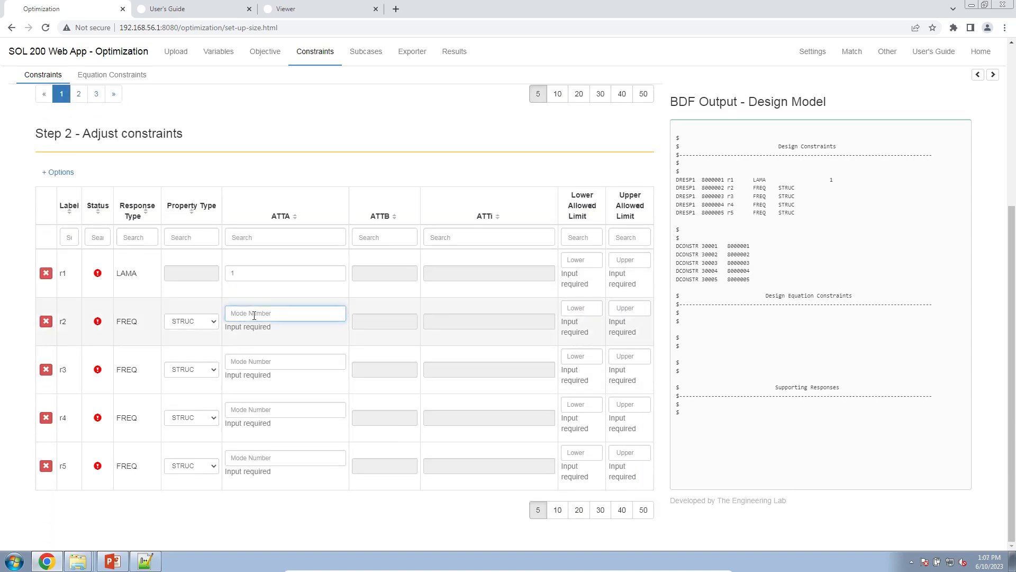
type("1")
left_click(253, 362)
type("2")
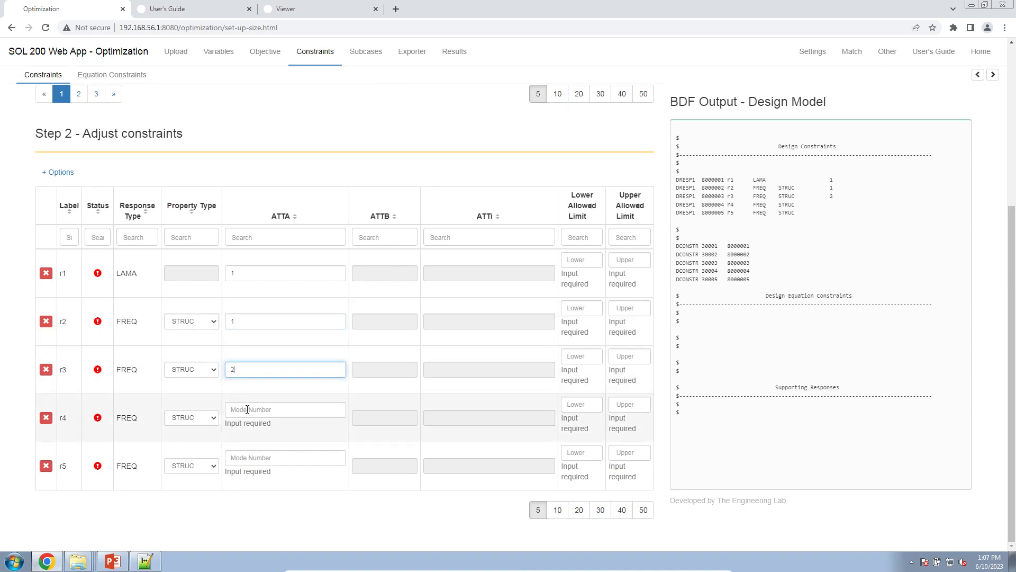
left_click(247, 409)
type("3")
left_click(257, 456)
type("4")
Step: Delete the four frequency constraints r2 through r5
left_click(615, 310)
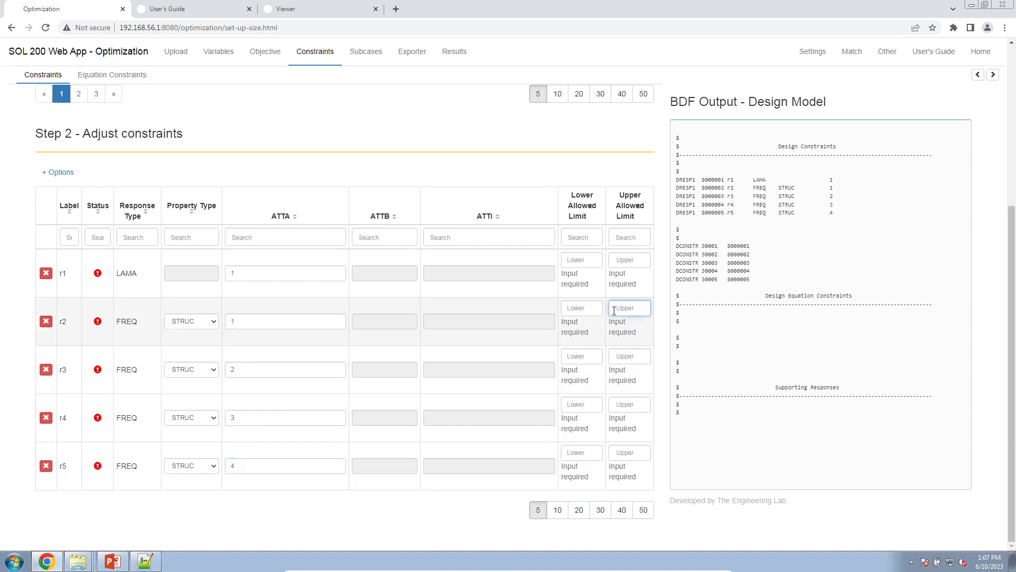
left_click(46, 322)
left_click(46, 369)
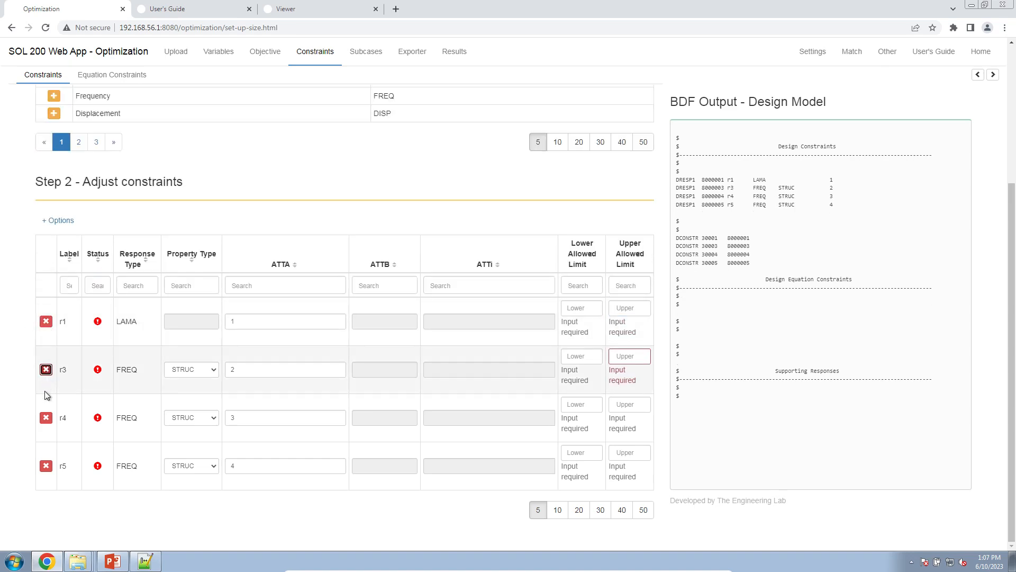
left_click(46, 418)
left_click(46, 466)
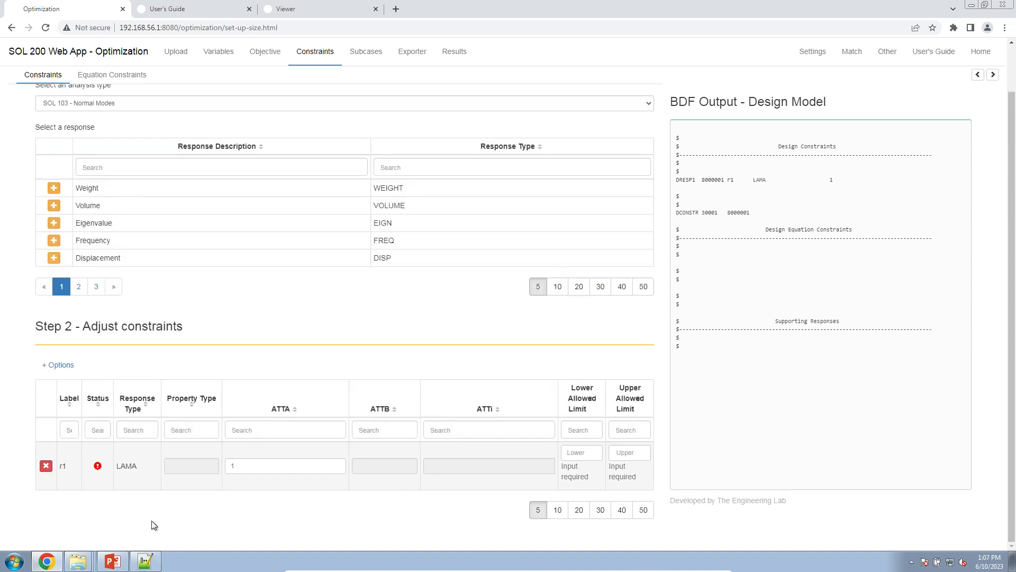
Step: Set the lower allowed limit of buckling constraint r1 to 1.0 and go to the subcase assignments
left_click(577, 451)
type("1")
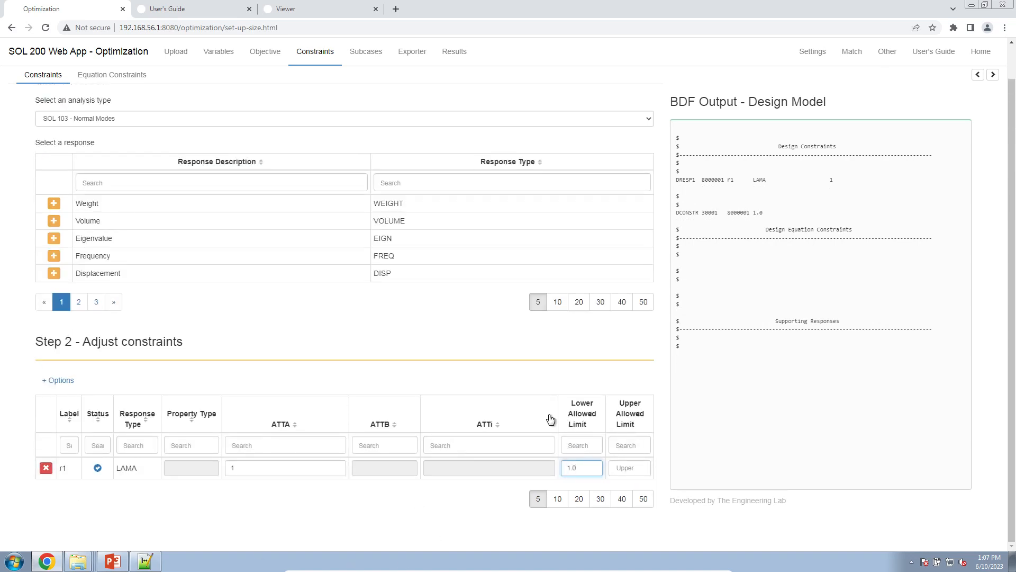
left_click(379, 52)
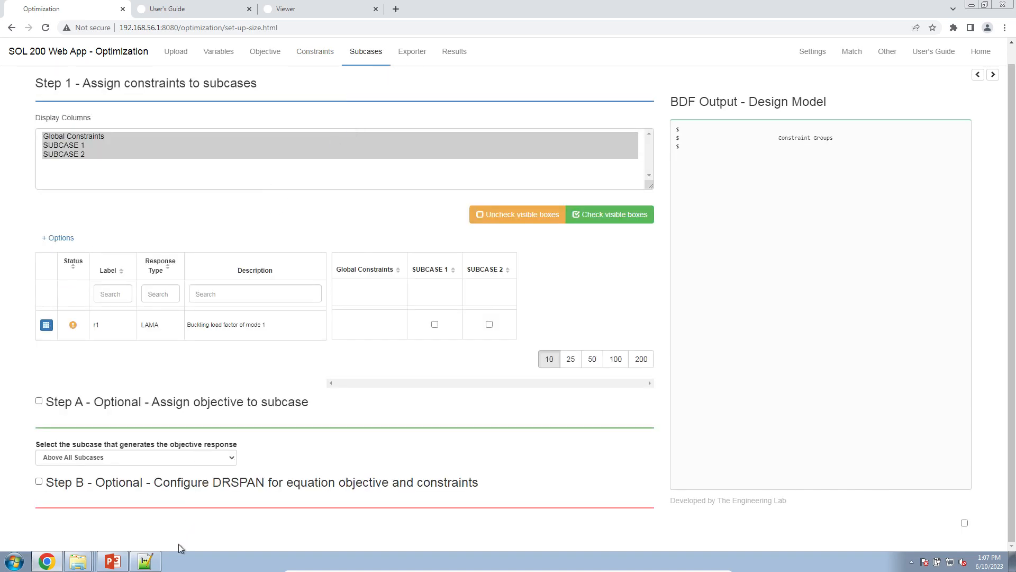
Step: Open model_curved_panel_with_core.bdf from the 1_starting_files folder in Notepad++ to inspect it
mouse_move(85, 560)
left_click(90, 540)
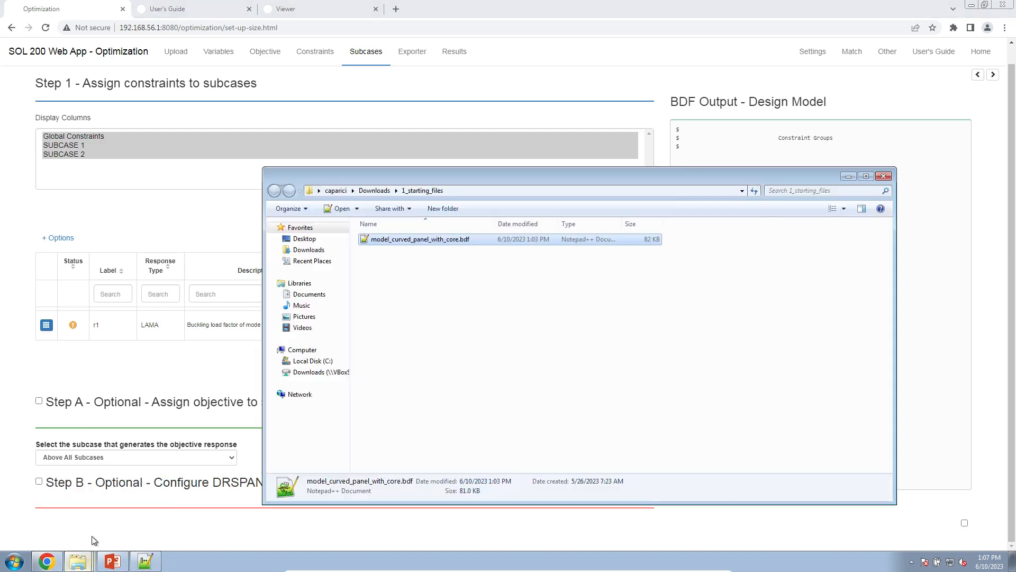
double_click(415, 244)
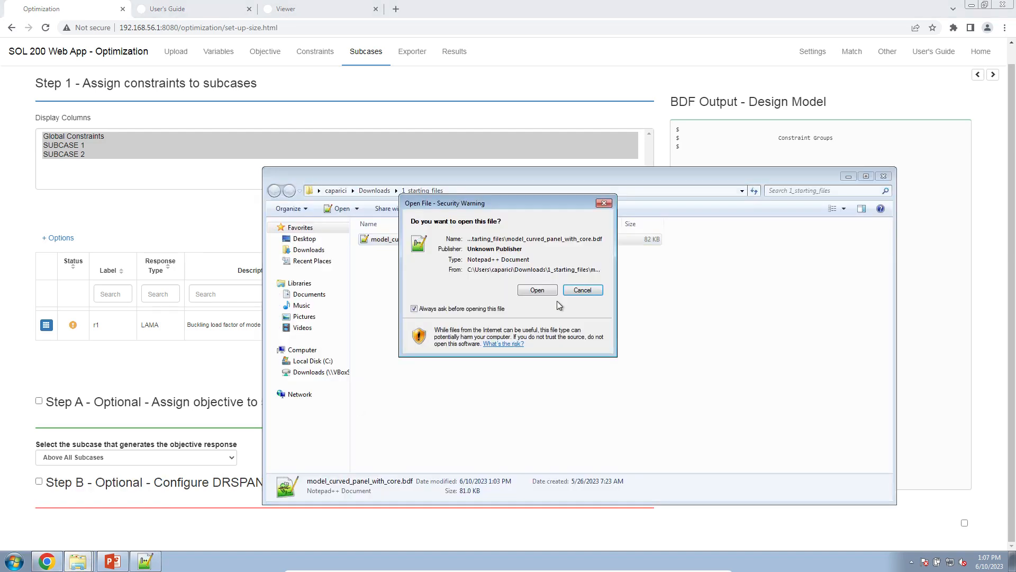
left_click(539, 290)
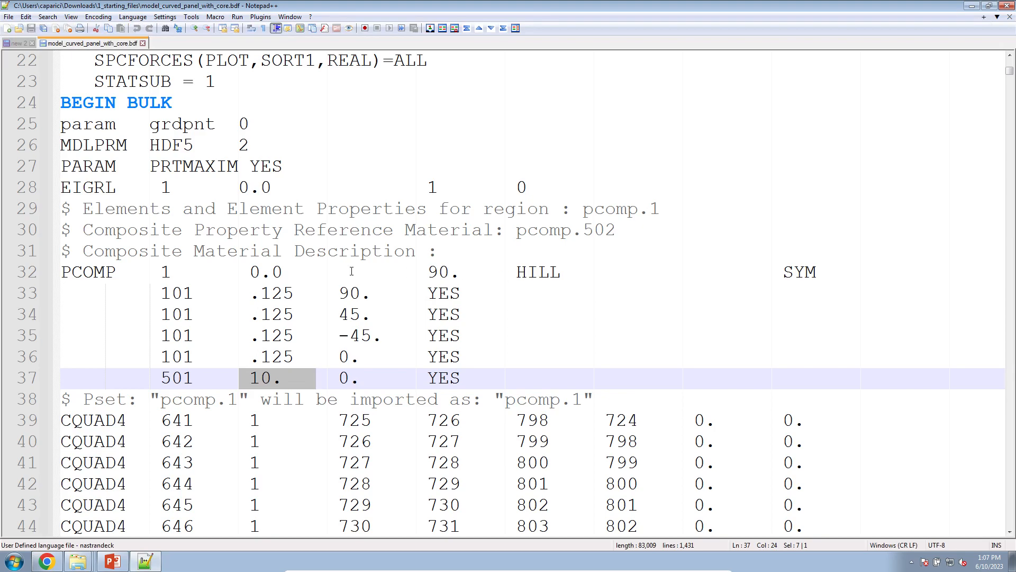
Step: Examine the SUBCASE 1 and SUBCASE 2 definitions in the BDF file to identify which analysis each one represents
scroll(187, 417, "up", 7)
scroll(187, 417, "down", 2)
scroll(187, 416, "up", 2)
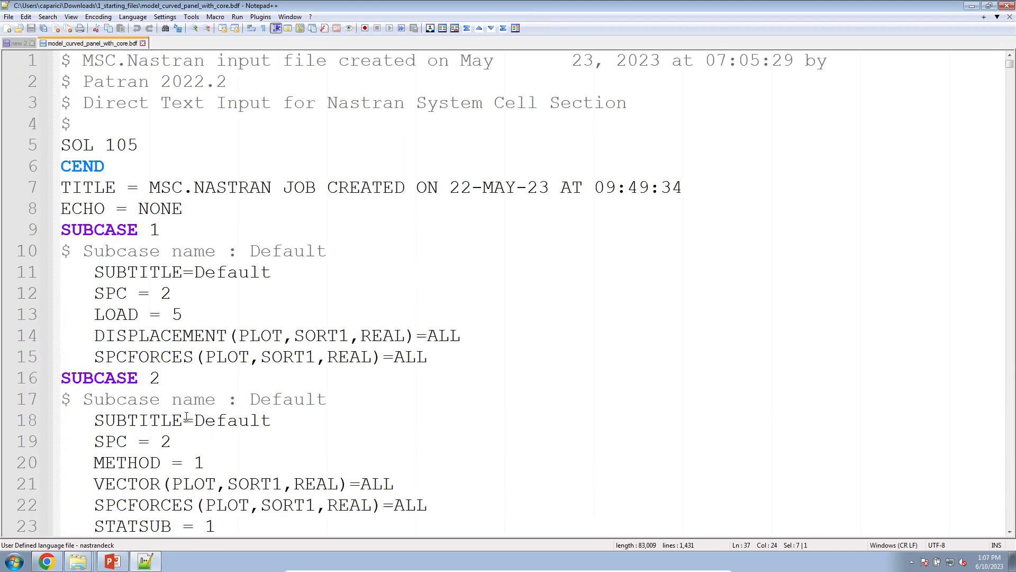
scroll(136, 309, "down", 2)
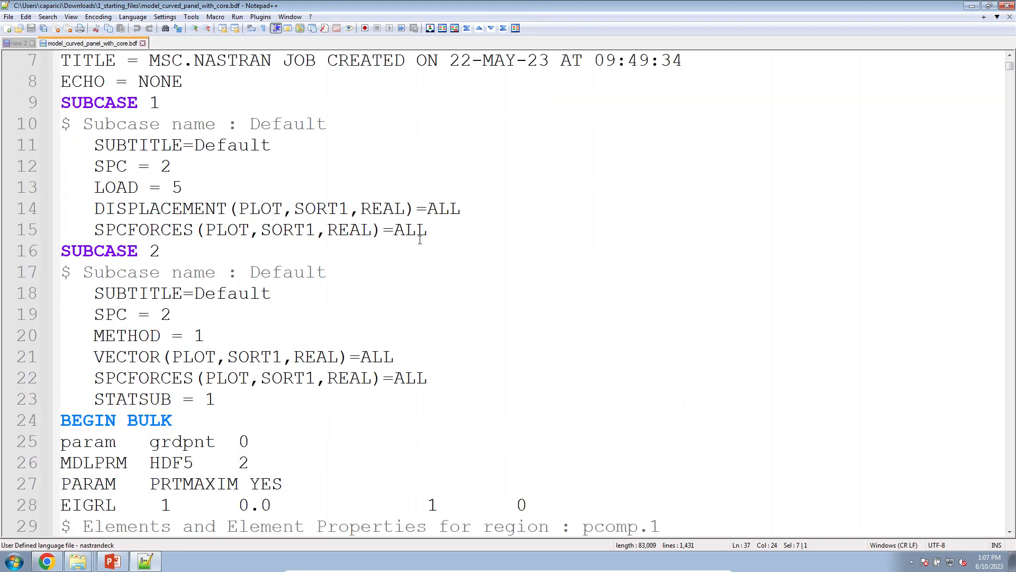
scroll(423, 242, "up", 1)
left_click_drag(437, 293, 56, 175)
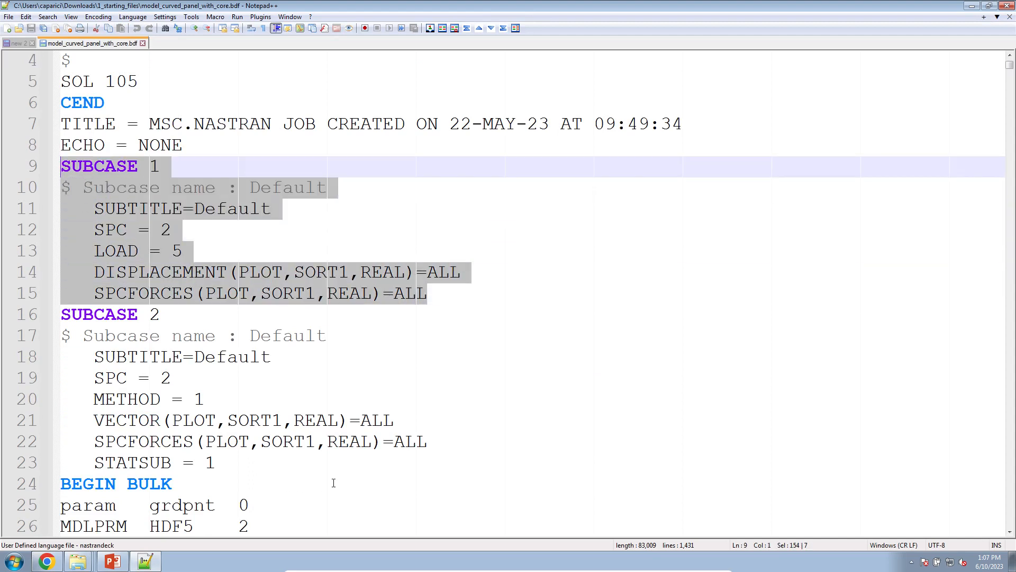
left_click_drag(374, 468, 55, 324)
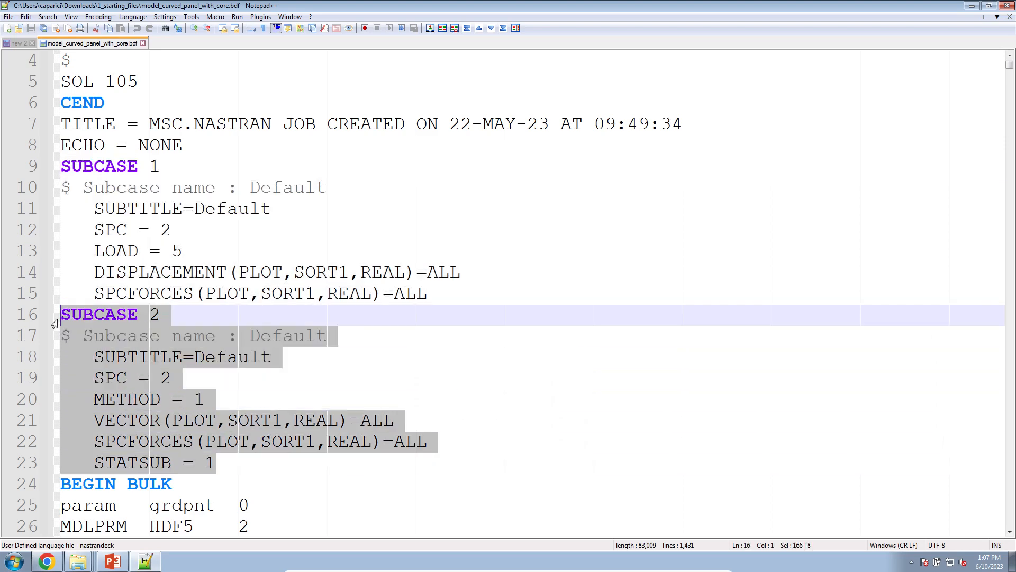
Step: Switch back to the SOL 200 Web App and enable multidisciplinary (MD) optimization for the subcase assignments
left_click(56, 560)
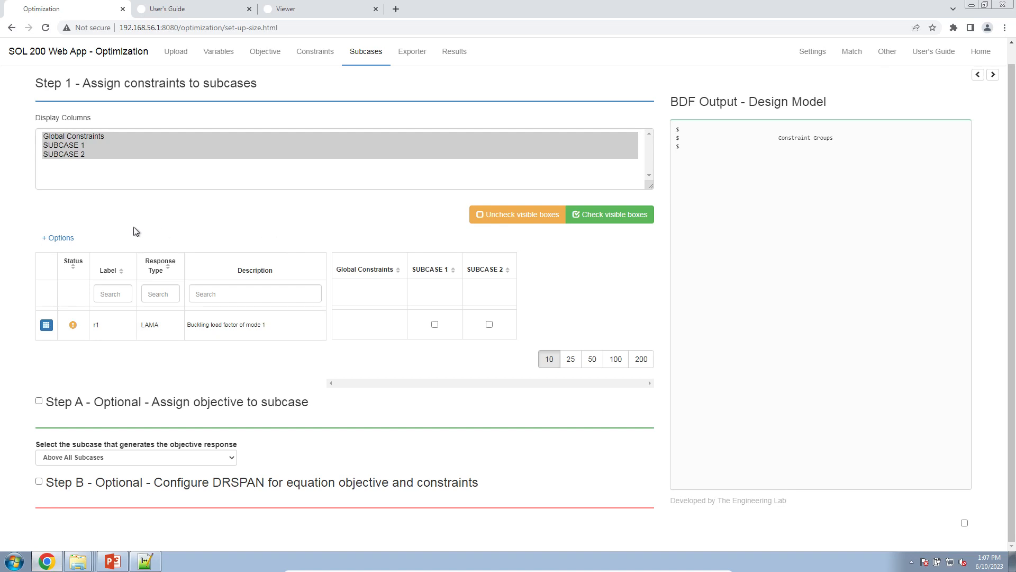
left_click(75, 241)
left_click(85, 259)
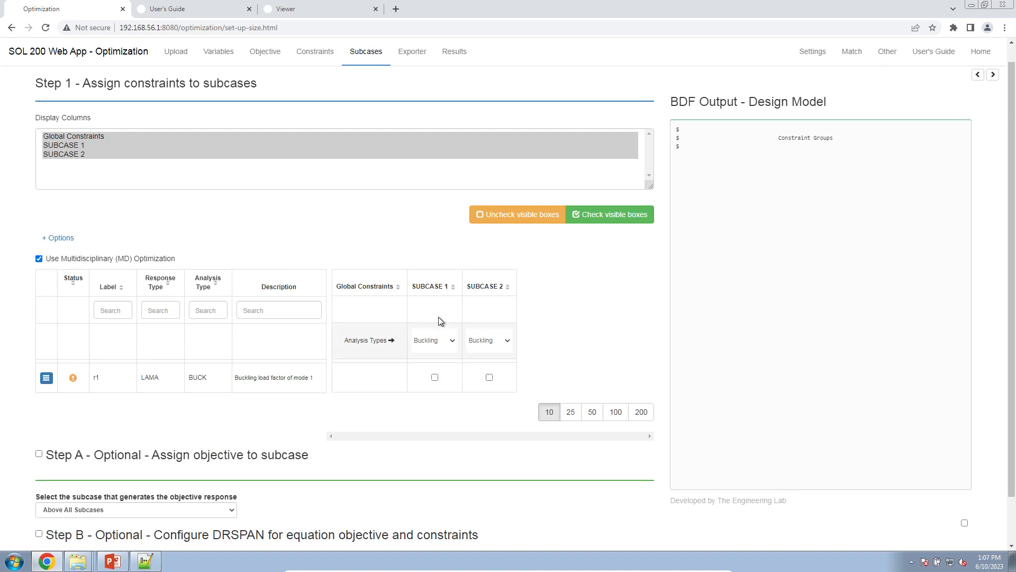
Step: Set the analysis types to Statics for SUBCASE 1 and Buckling for SUBCASE 2, and assign constraint r1 to SUBCASE 2
left_click(447, 348)
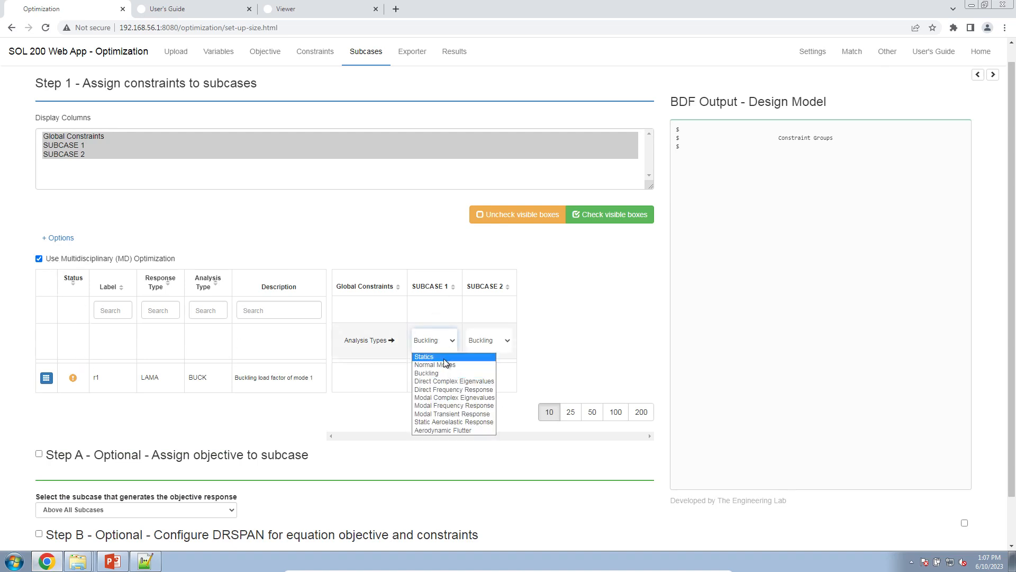
left_click(444, 357)
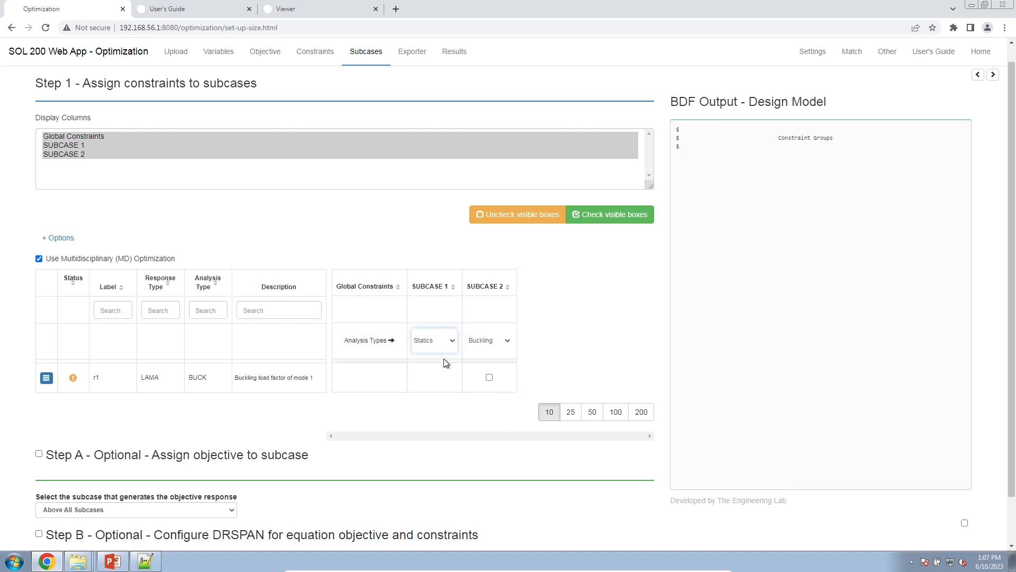
left_click(502, 345)
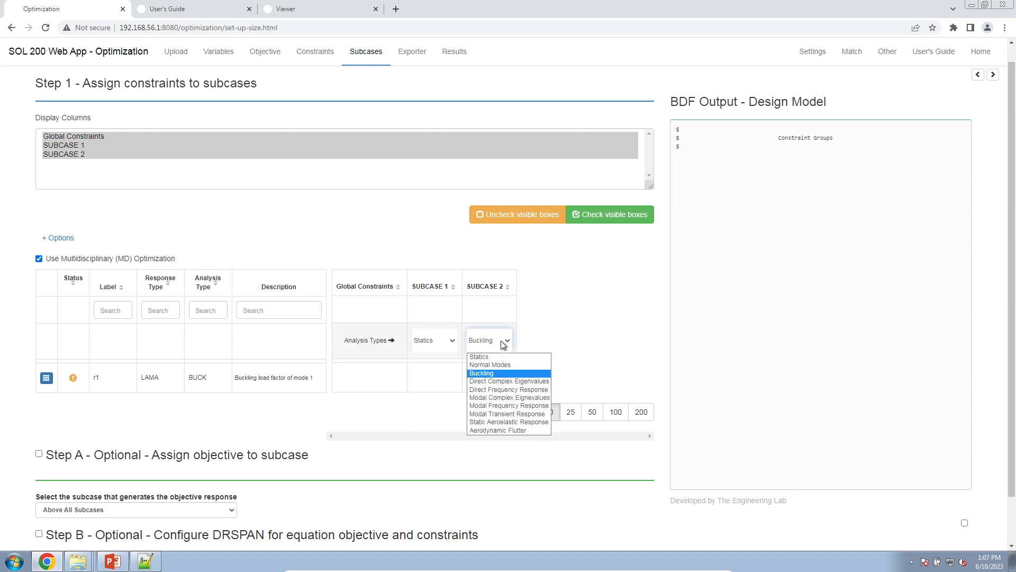
left_click(497, 374)
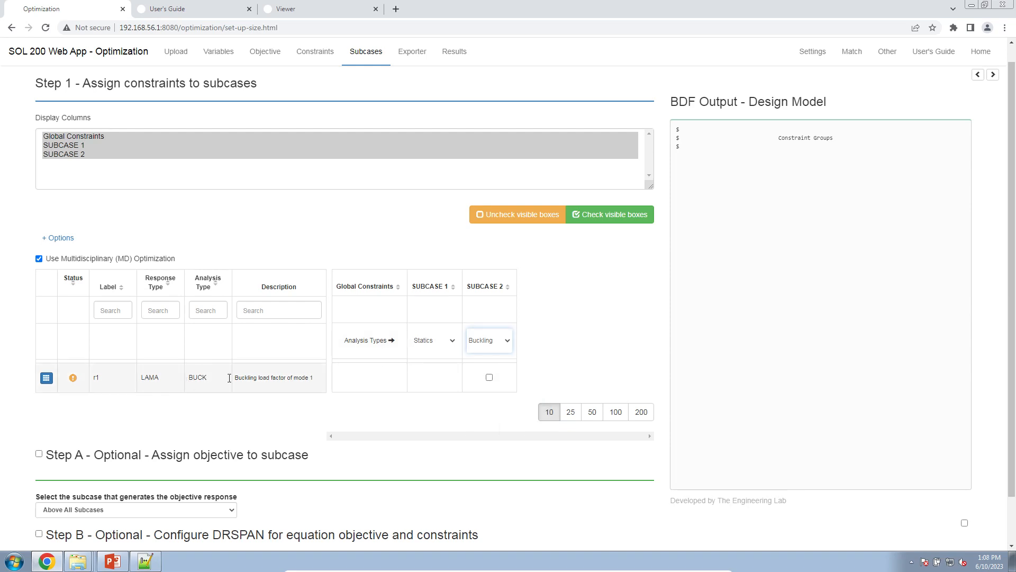
left_click(489, 377)
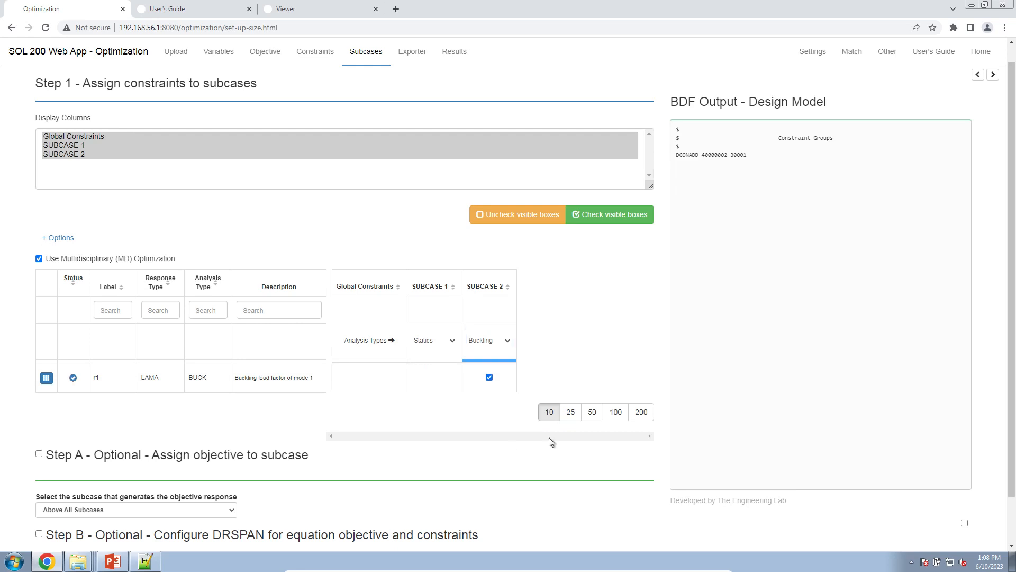
Step: Show the model's BDF output, check the ANALYSIS entries under SUBCASE 1 and SUBCASE 2, and hide the output again
left_click(964, 523)
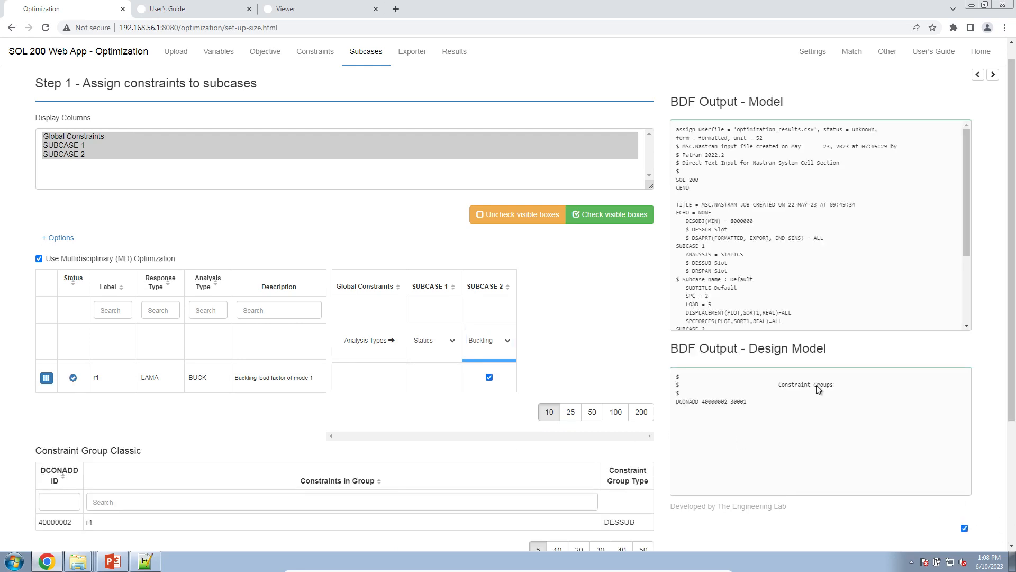
scroll(716, 270, "down", 2)
double_click(693, 134)
left_click_drag(760, 150, 681, 139)
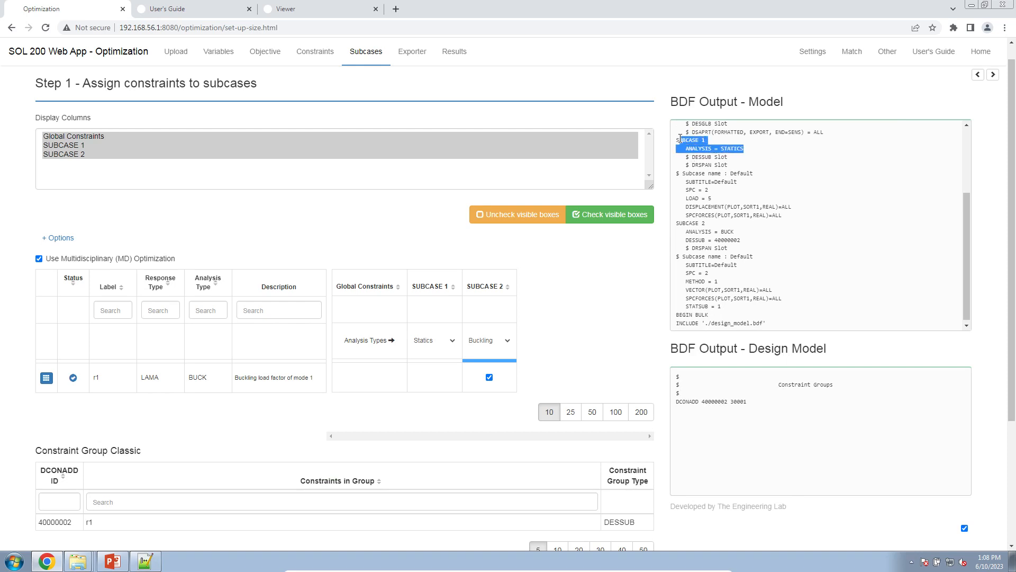
left_click(678, 223)
left_click_drag(678, 223, 737, 237)
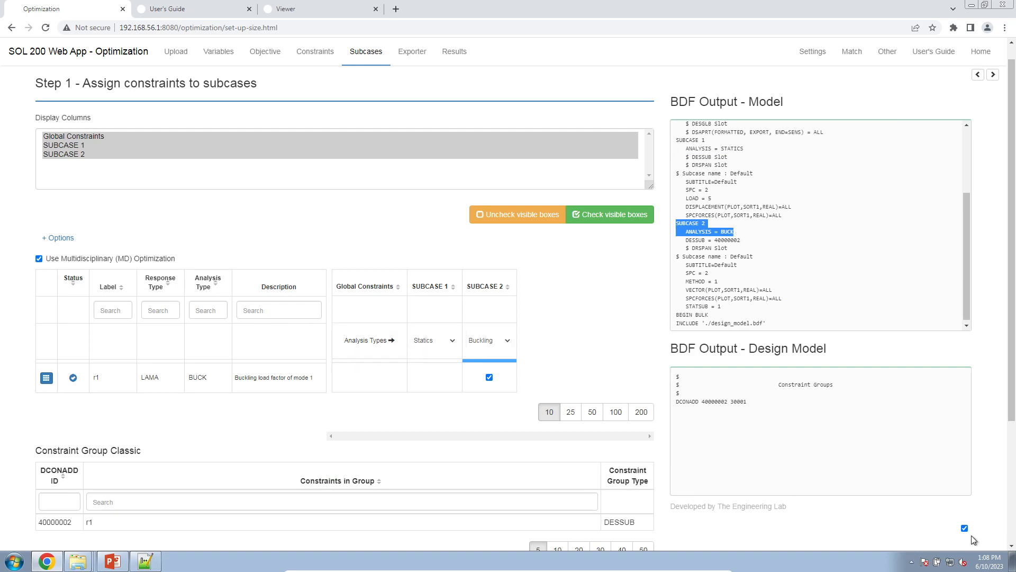
left_click(965, 528)
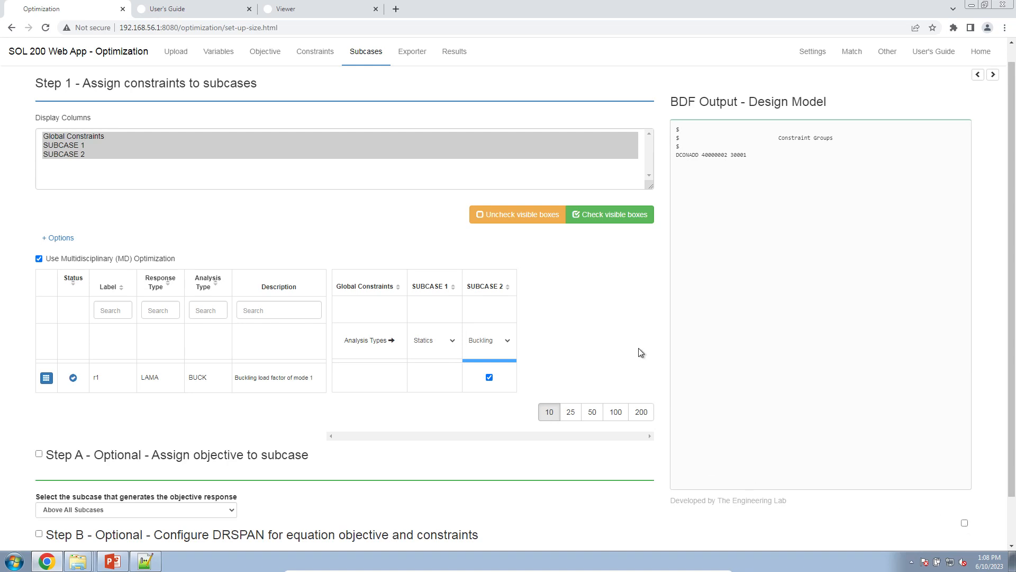
Step: Review the exported BDF output and the optimization settings
left_click(412, 52)
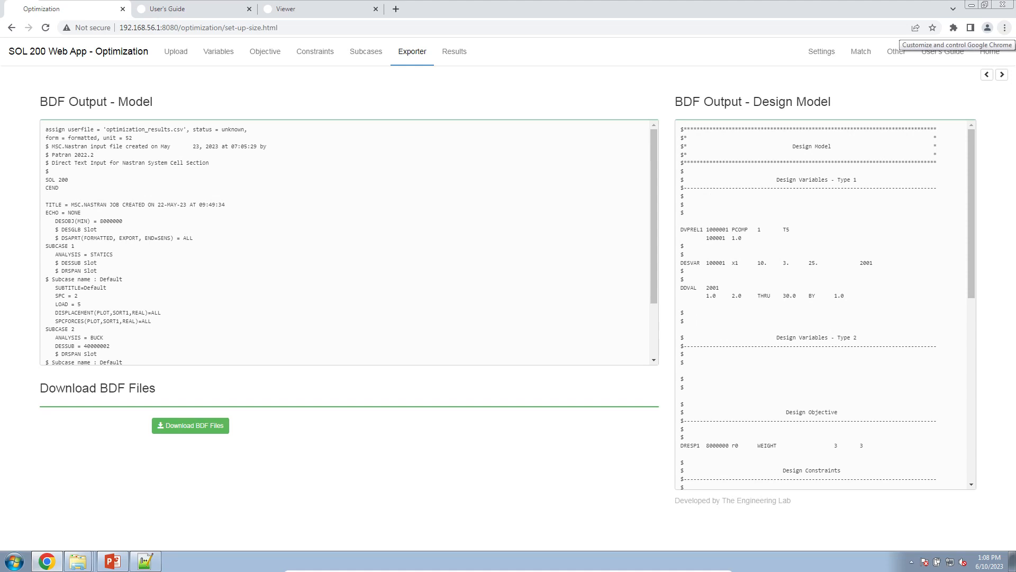
left_click(804, 58)
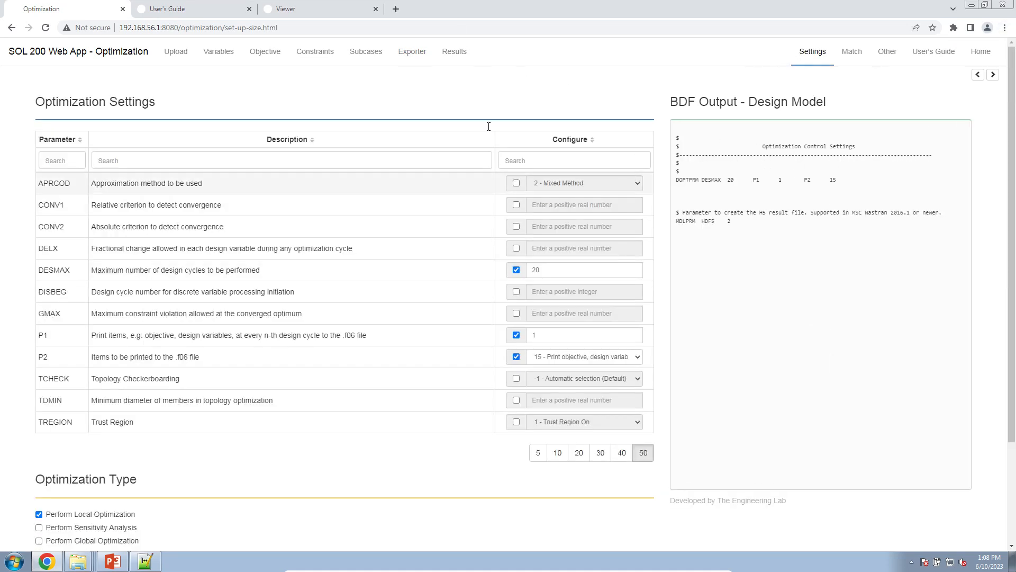
Step: Download the BDF files from the Exporter and open a File Explorer window for accessing them
left_click(416, 53)
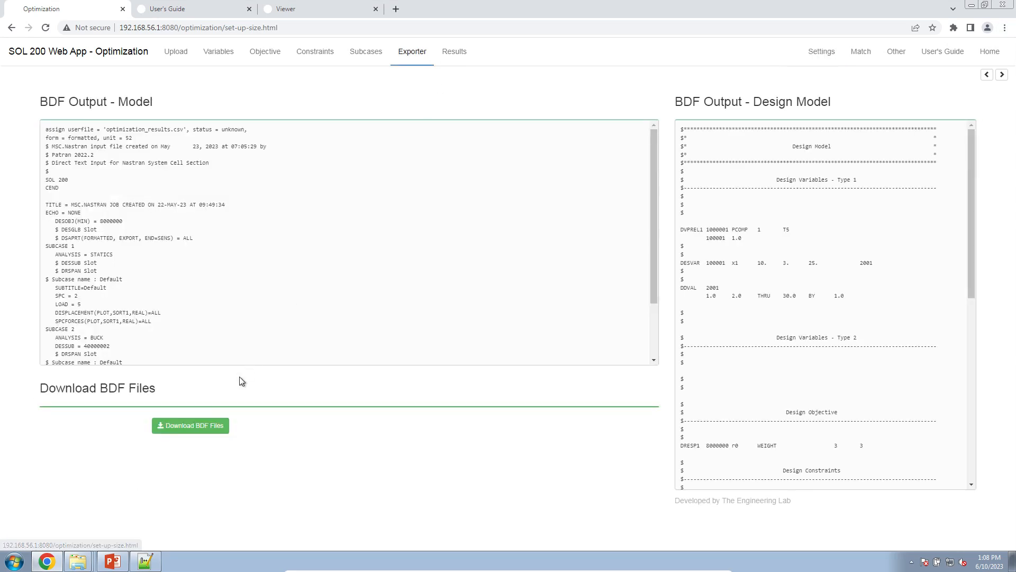
left_click(212, 425)
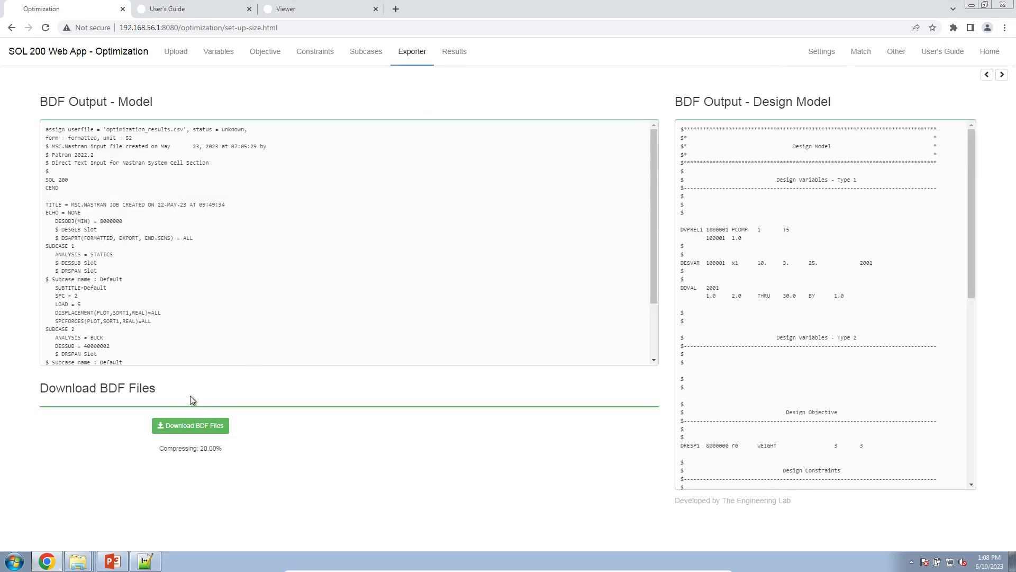
right_click(80, 562)
left_click(71, 483)
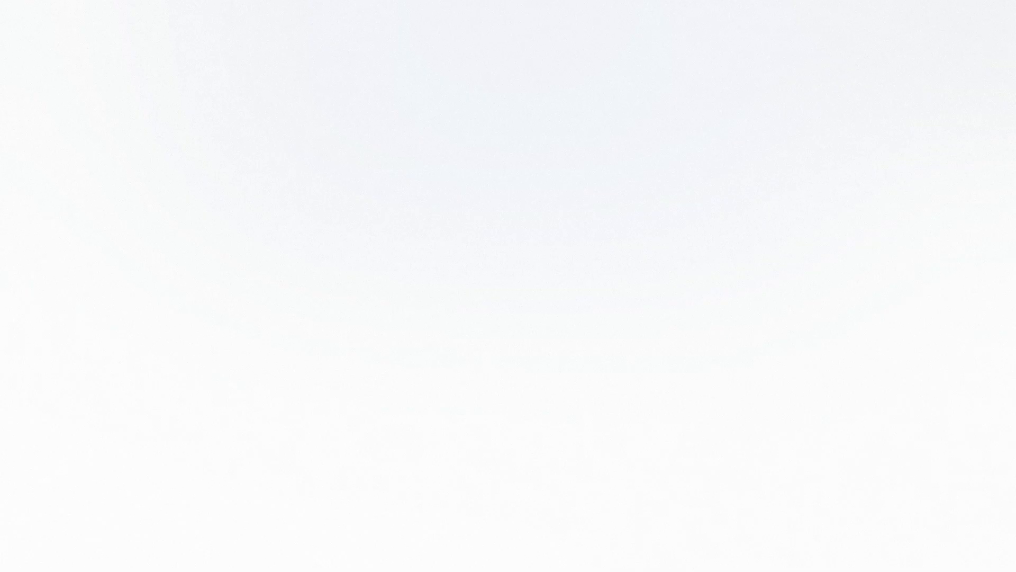